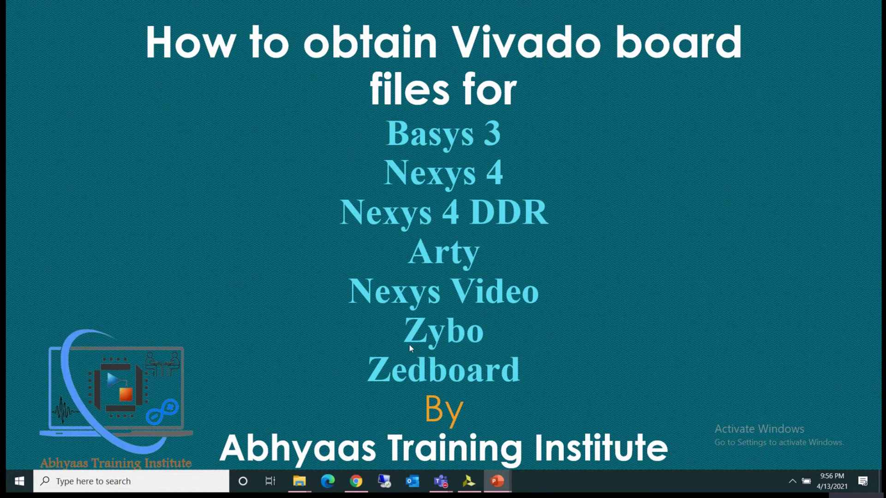
Switch to Vivado and review the boards available on the New Project wizard's Default Part page
click(472, 482)
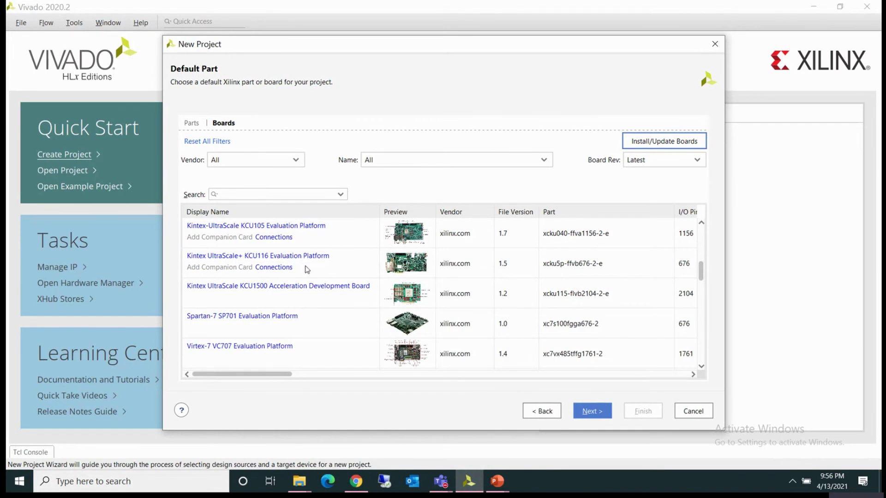
scroll(307, 269, up, 5)
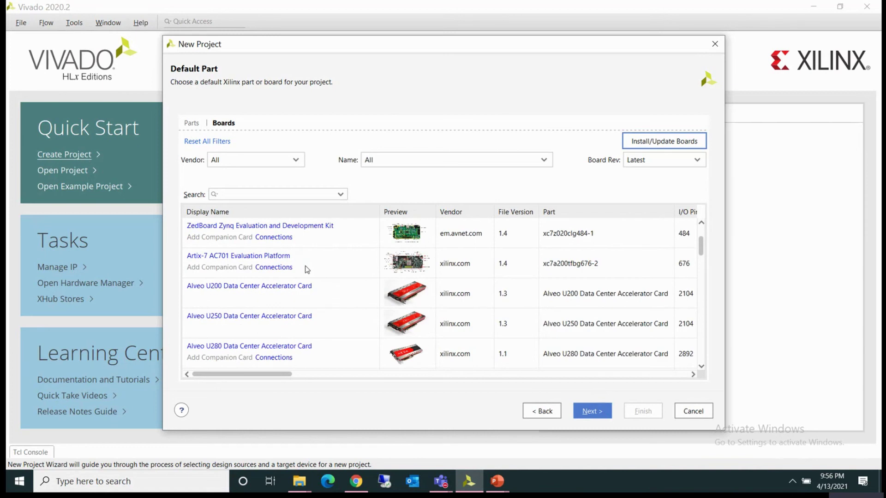
scroll(306, 269, up, 1)
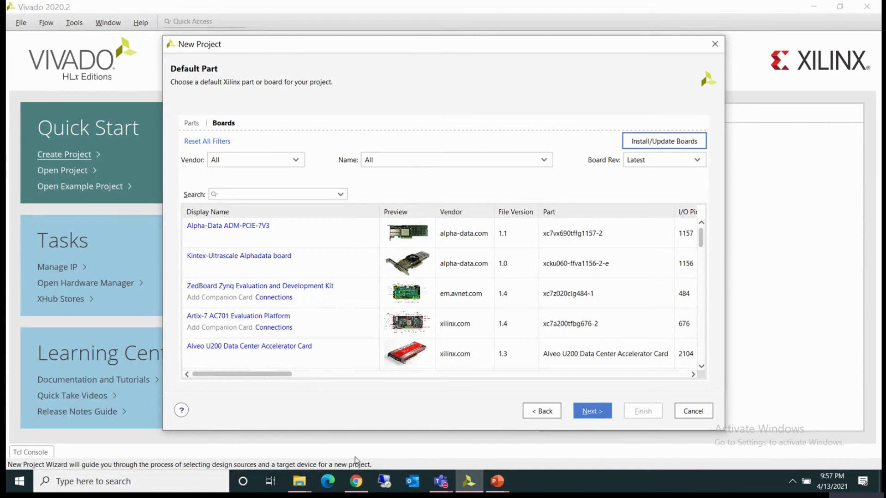
Switch to Chrome and read Digilent's Vivado board file guide, including the supported boards and the Installation section
click(357, 483)
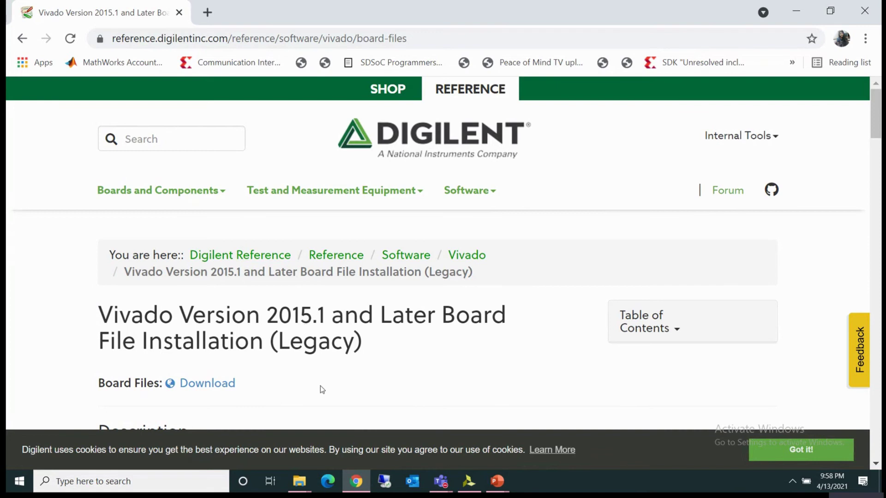
scroll(321, 388, down, 2)
scroll(320, 386, down, 2)
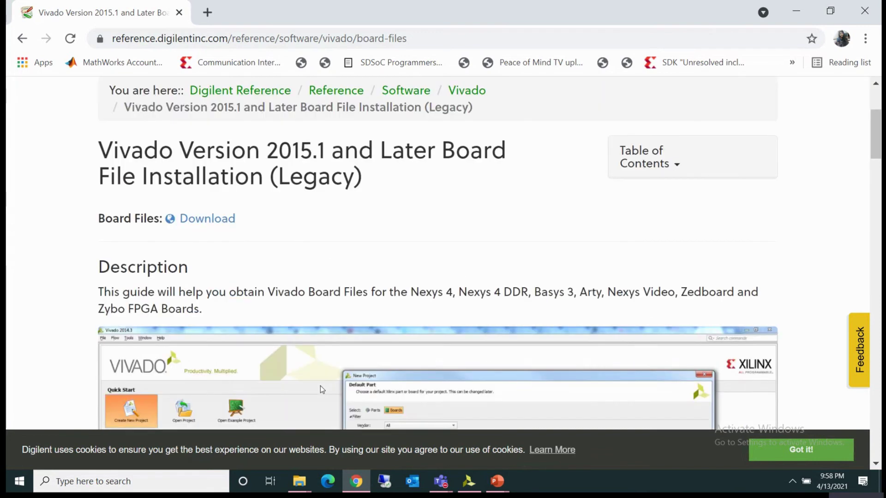
scroll(321, 386, down, 10)
scroll(320, 386, down, 20)
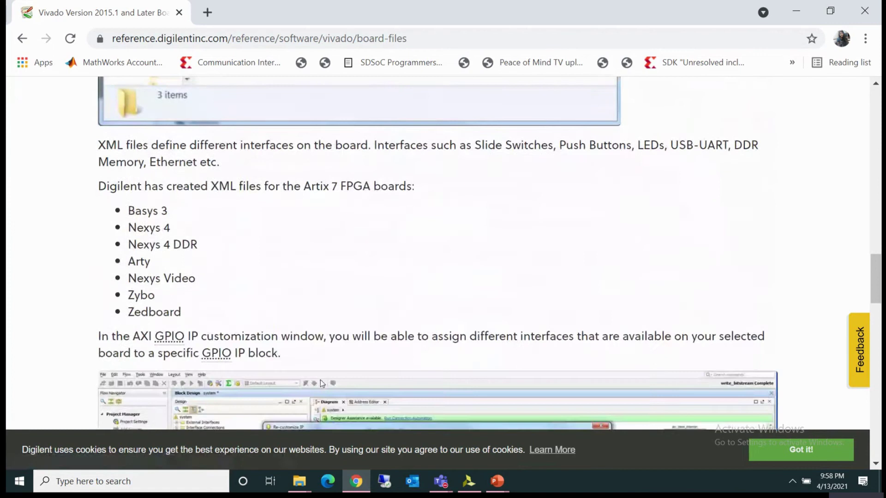
scroll(320, 380, down, 4)
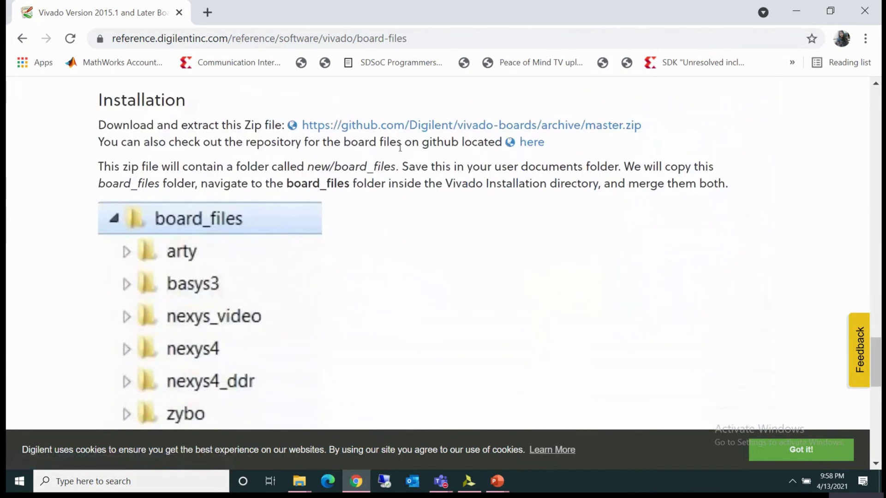
scroll(392, 153, up, 1)
scroll(393, 154, up, 1)
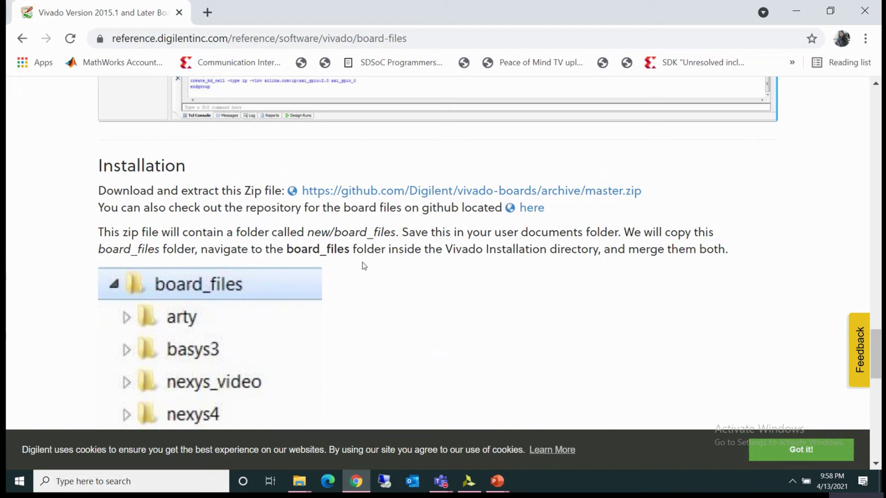
scroll(361, 264, down, 3)
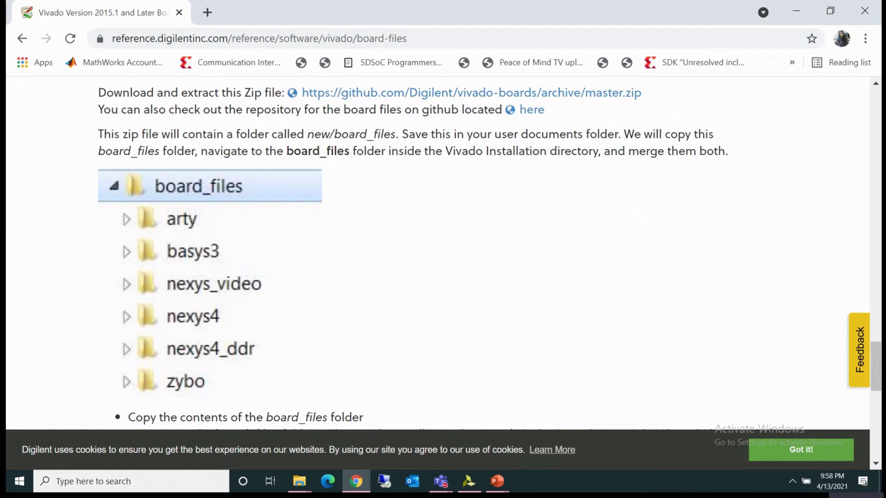
Switch to File Explorer's New folder (2) and extract the vivado-boards-master ZIP archive in place
mouse_move(307, 483)
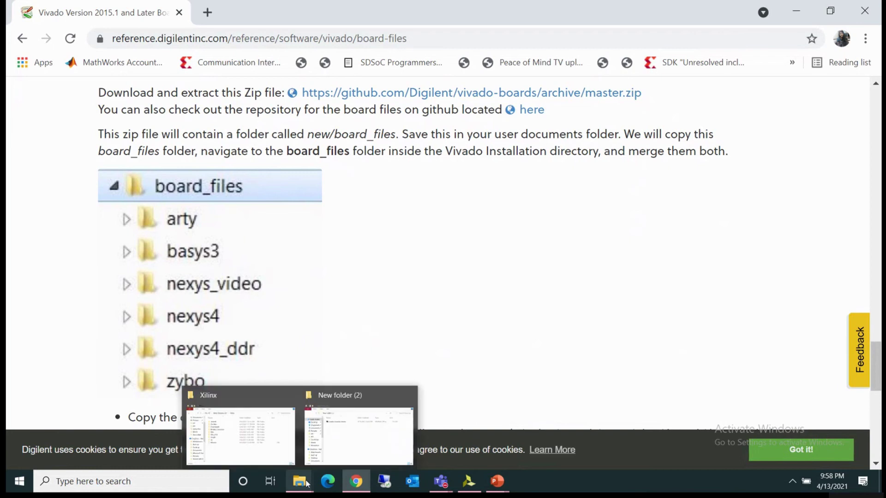
click(344, 443)
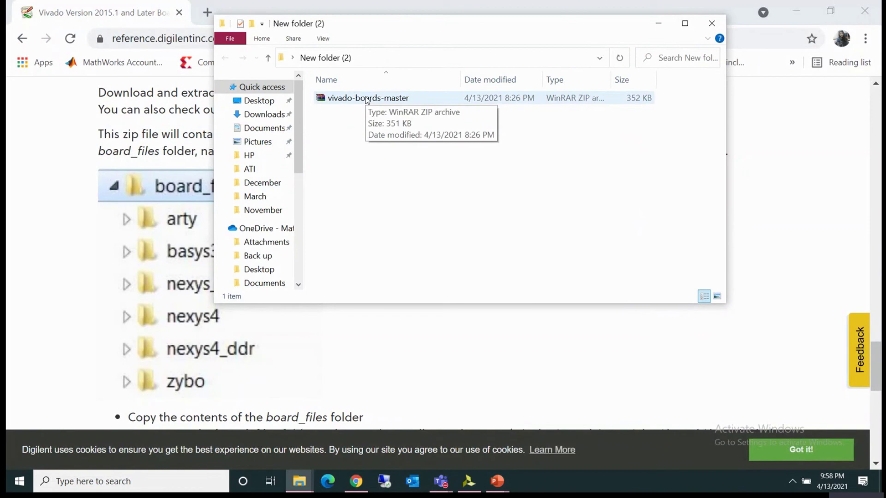
click(368, 98)
right_click(367, 99)
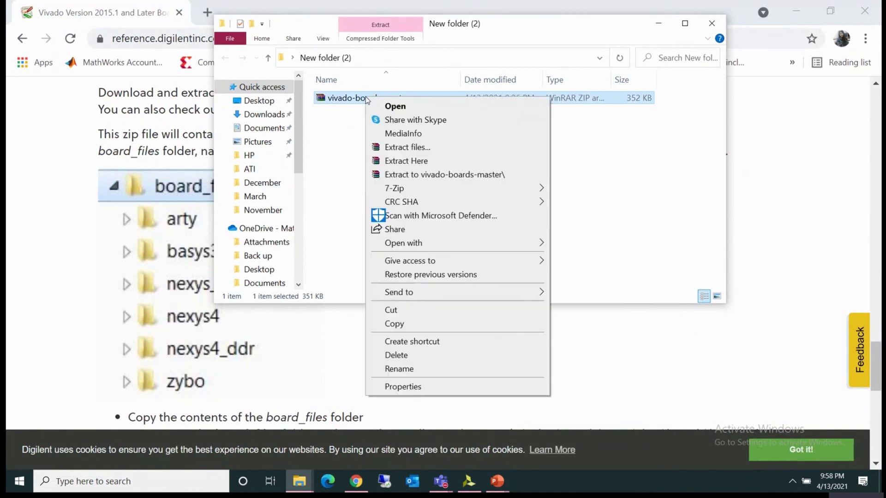
click(396, 161)
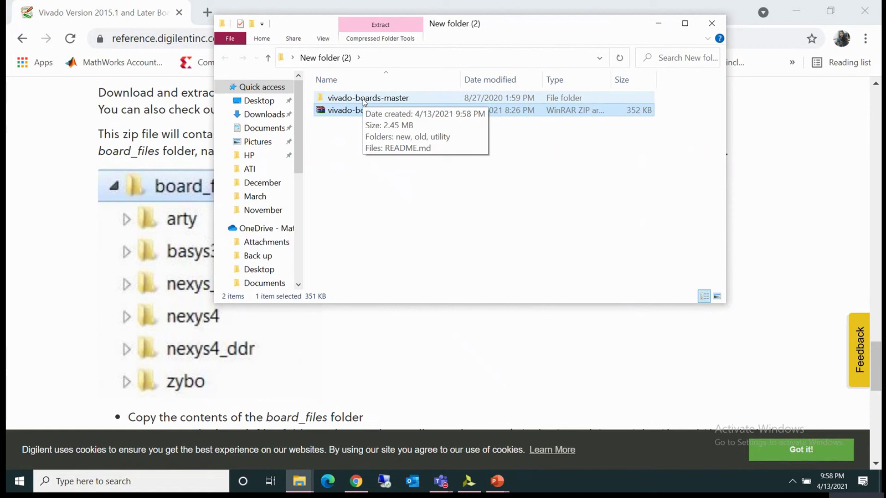
Copy all board folders from vivado-boards-master\new\board_files
double_click(359, 98)
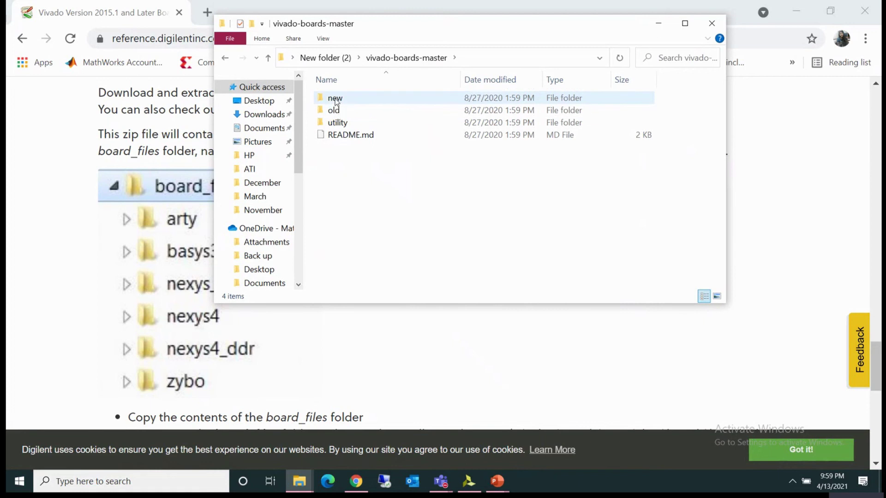
double_click(335, 99)
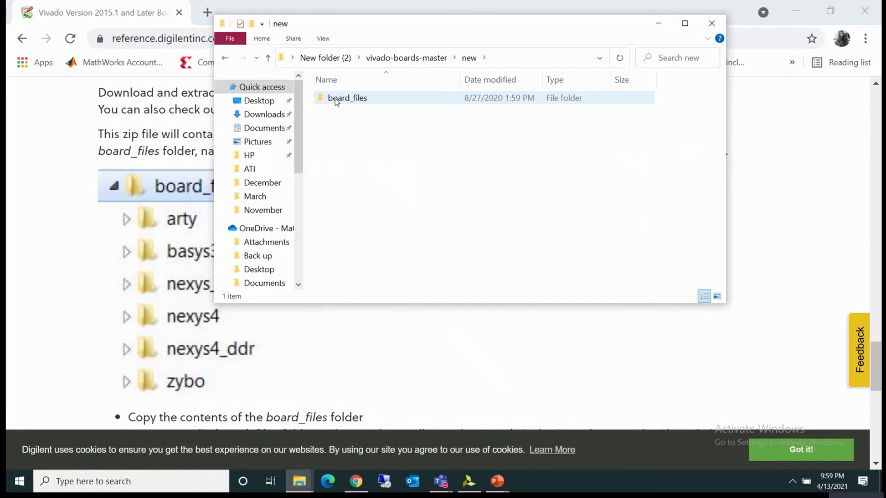
double_click(336, 100)
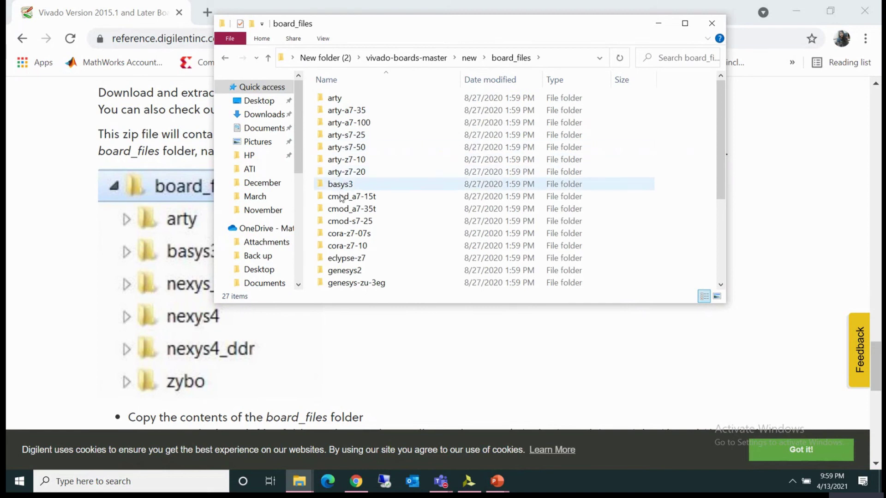
scroll(341, 226, down, 1)
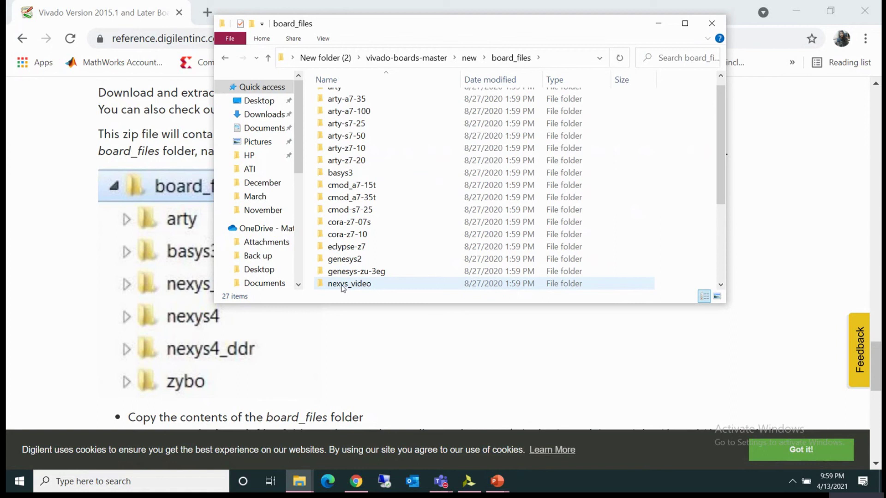
scroll(343, 286, down, 1)
scroll(342, 287, down, 1)
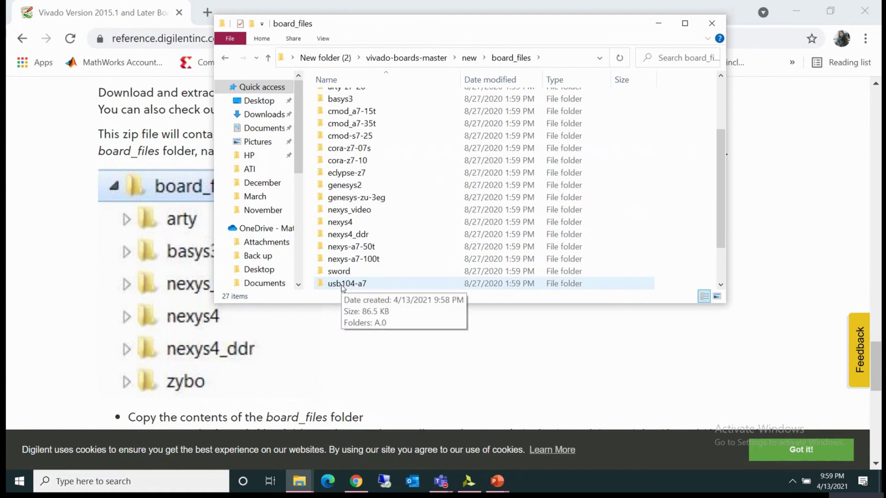
scroll(406, 184, up, 3)
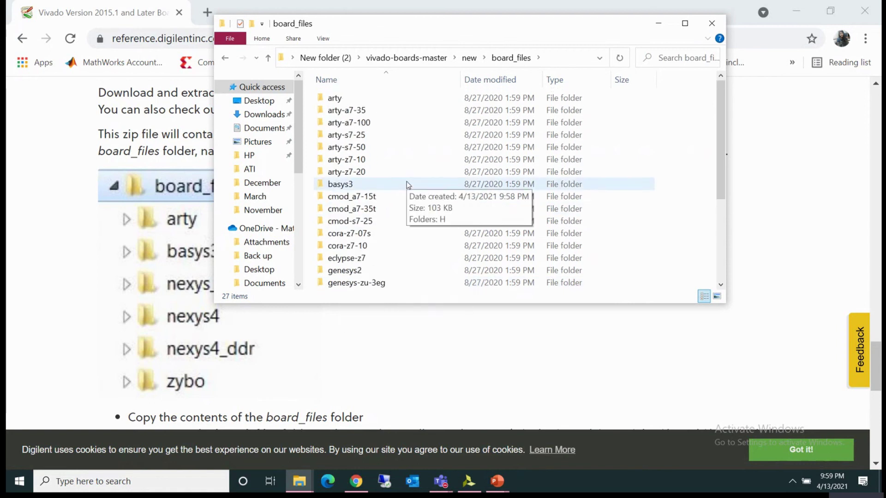
key(ctrl+a)
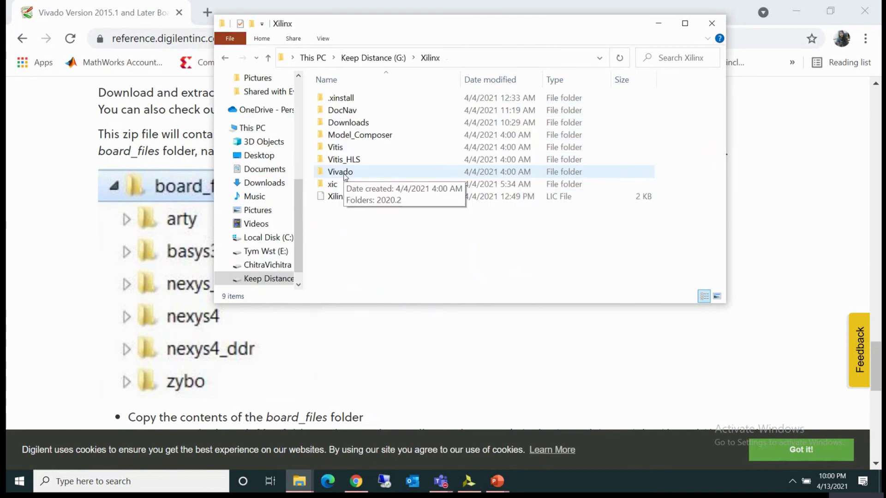
Open the Vivado installation's board folder at Xilinx\Vivado\2020.2\data\boards\board_files on the G: drive
double_click(340, 172)
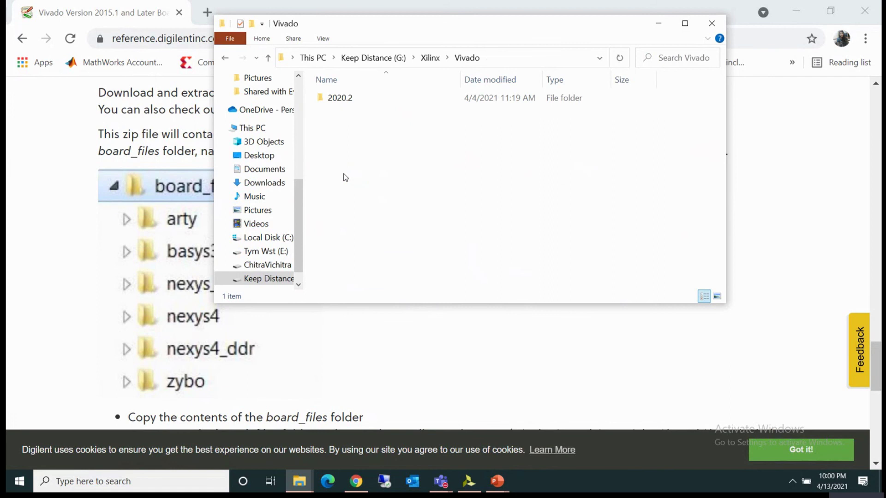
double_click(340, 97)
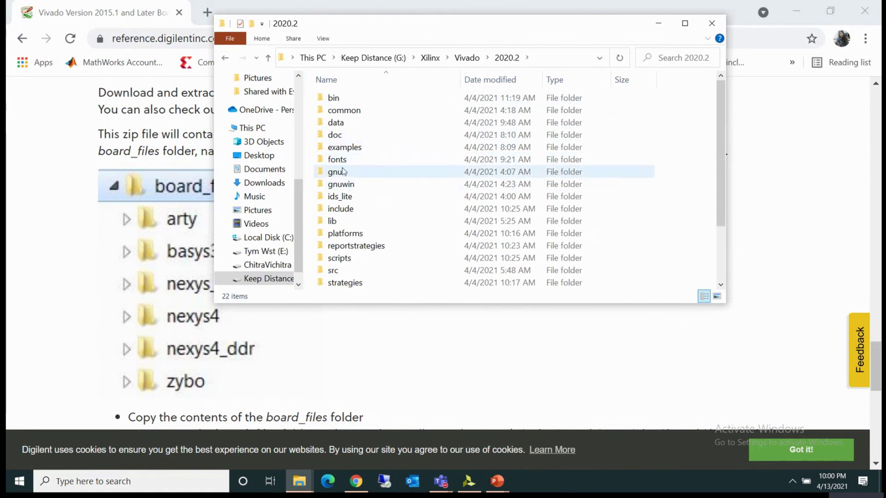
double_click(339, 125)
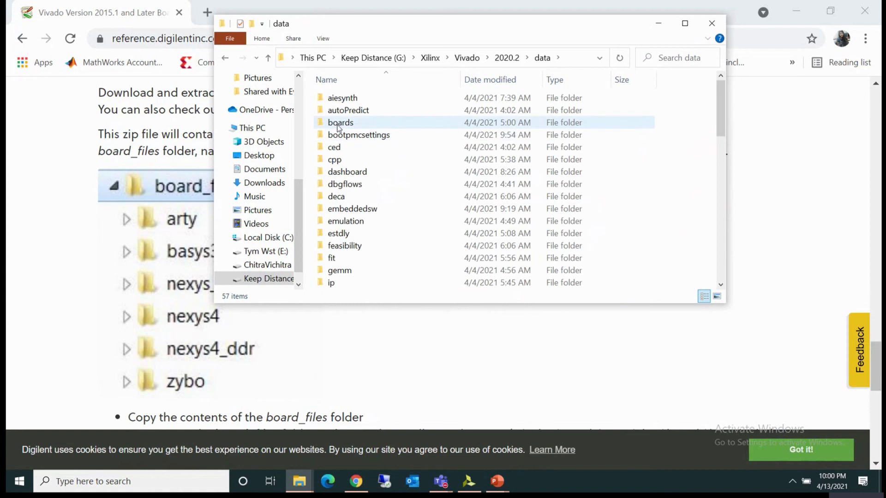
double_click(339, 124)
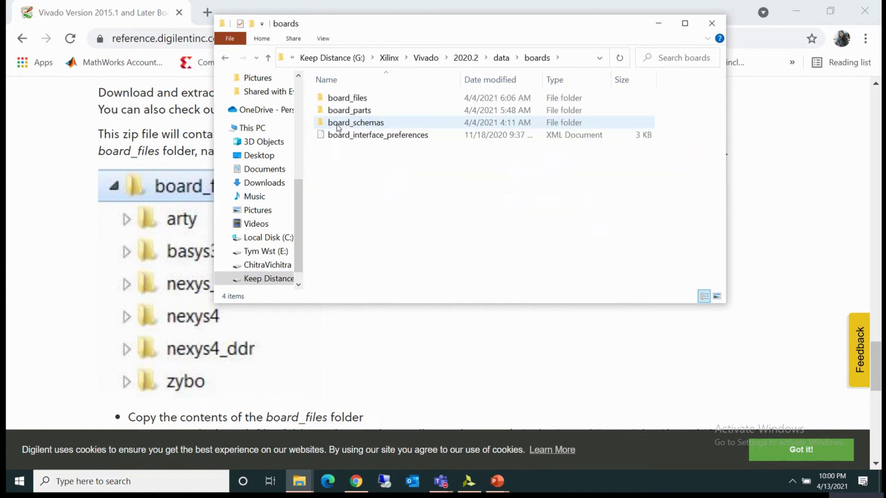
double_click(347, 98)
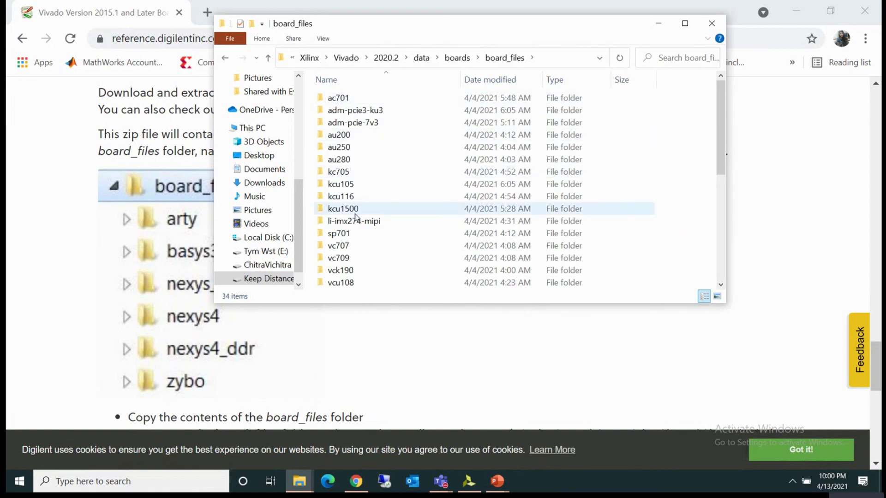
Paste the copied board folders into the Vivado installation's board_files folder and close the folder window
click(470, 487)
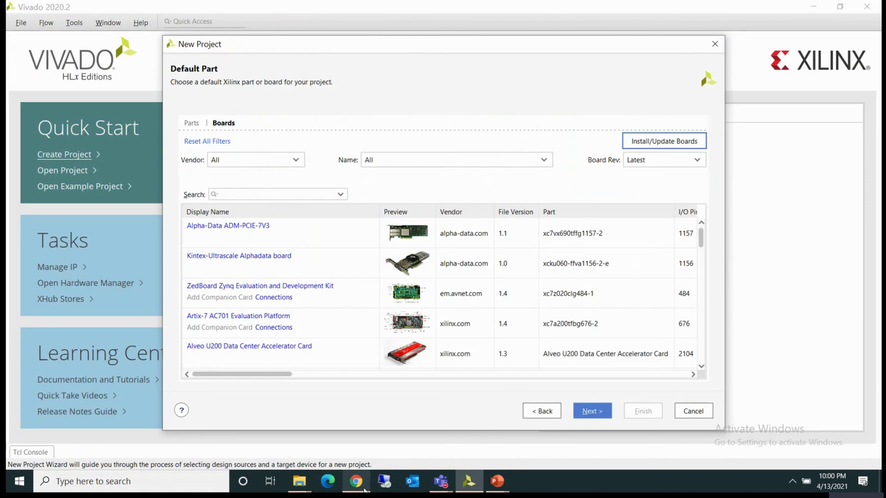
click(300, 482)
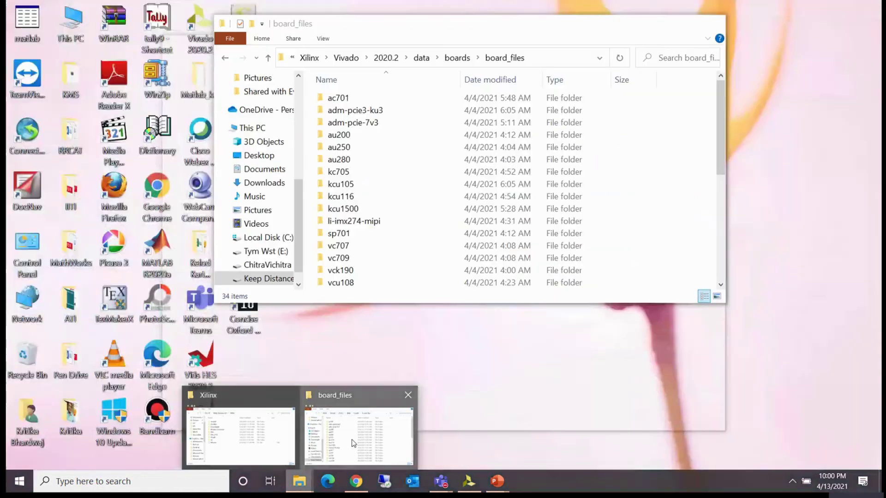
click(353, 443)
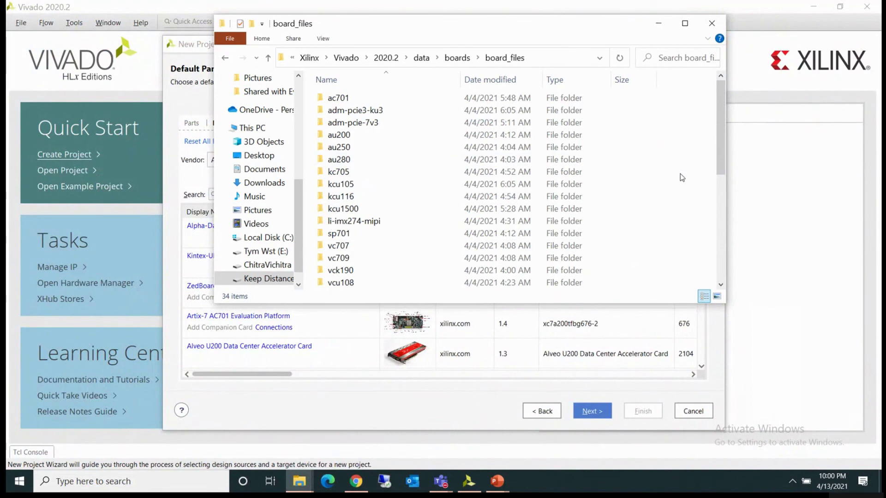
key(ctrl+v)
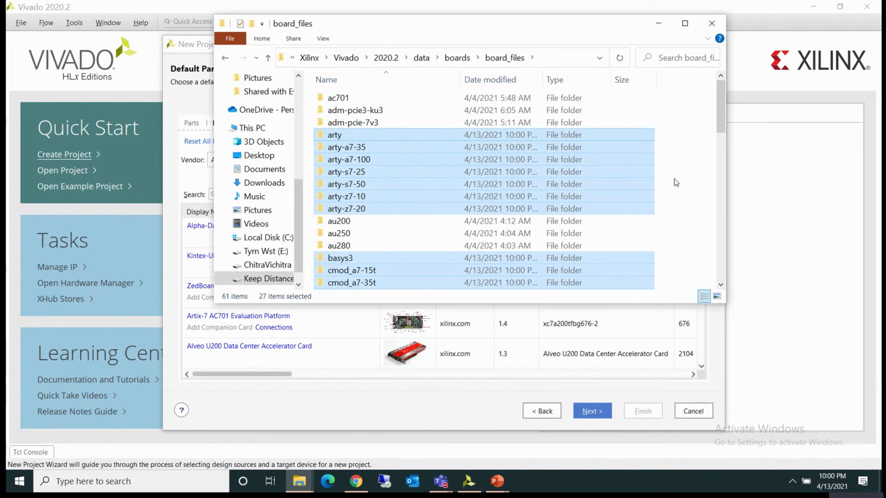
scroll(676, 182, down, 3)
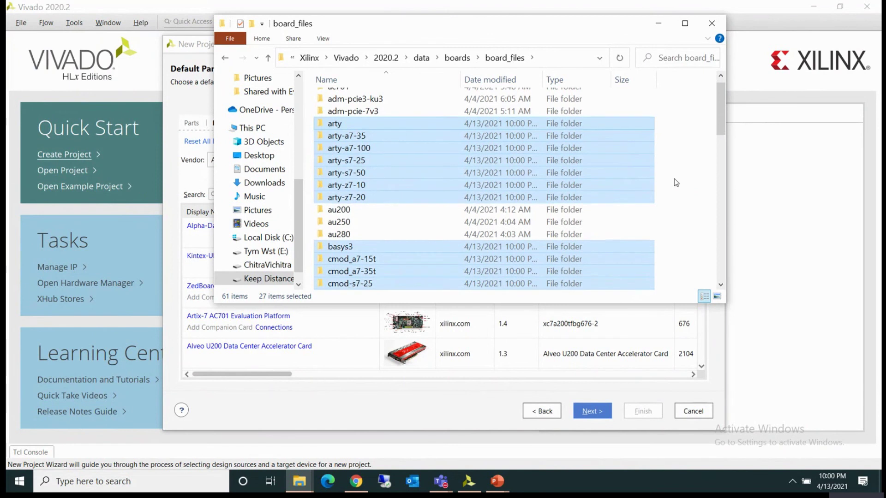
click(710, 27)
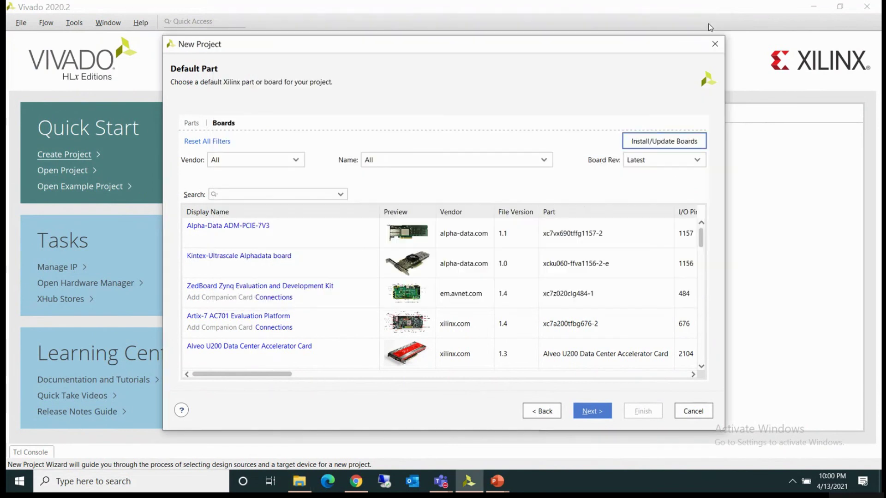
Cancel the New Project wizard and exit Vivado, confirming the exit
click(698, 415)
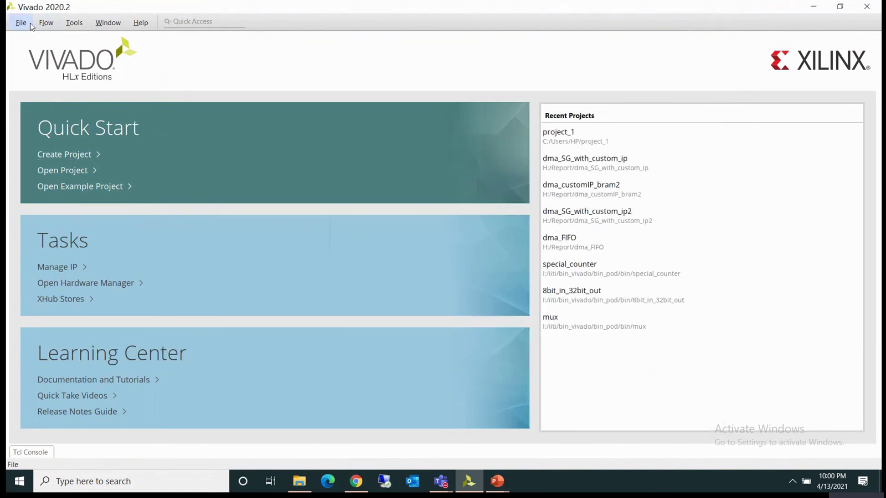
click(21, 22)
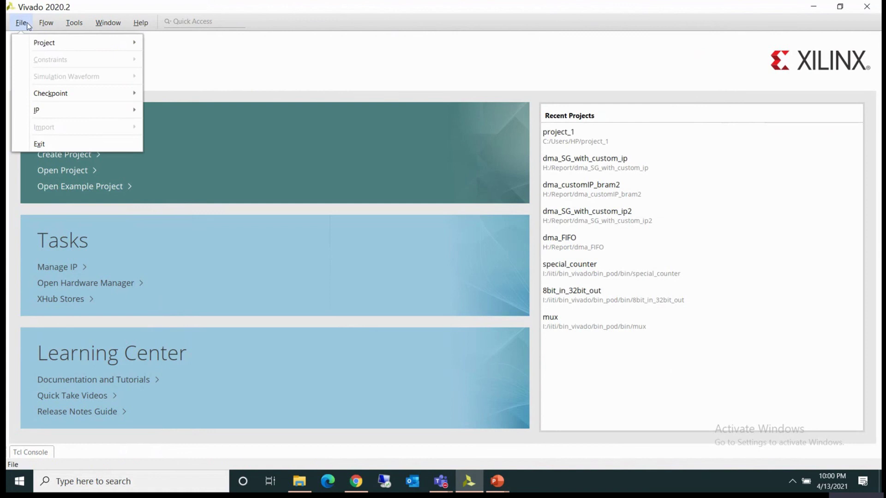
click(41, 142)
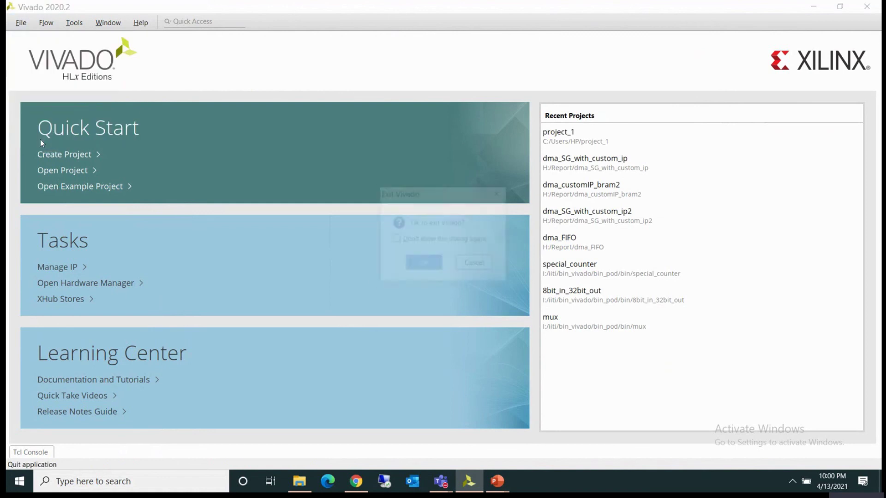
click(423, 264)
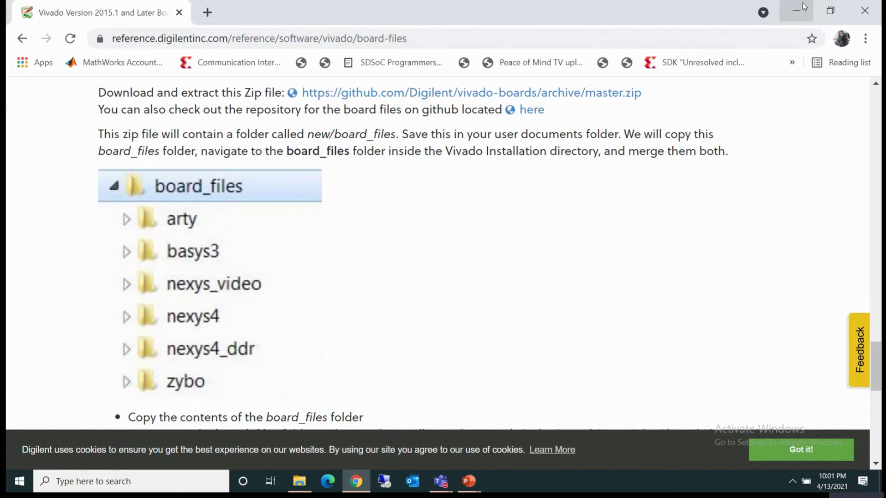
Switch from the browser to Vivado 2020.2 and advance a new RTL project, project_2, without source or constraint files, to the default part selection
click(803, 6)
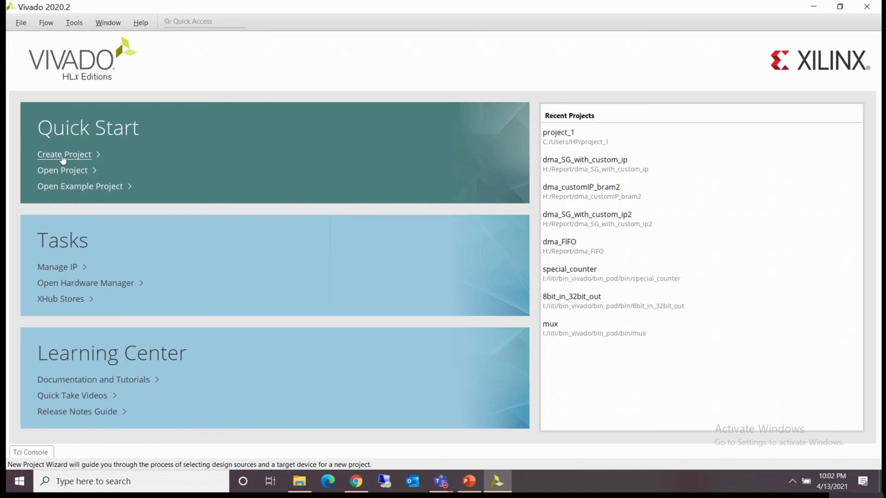
click(63, 155)
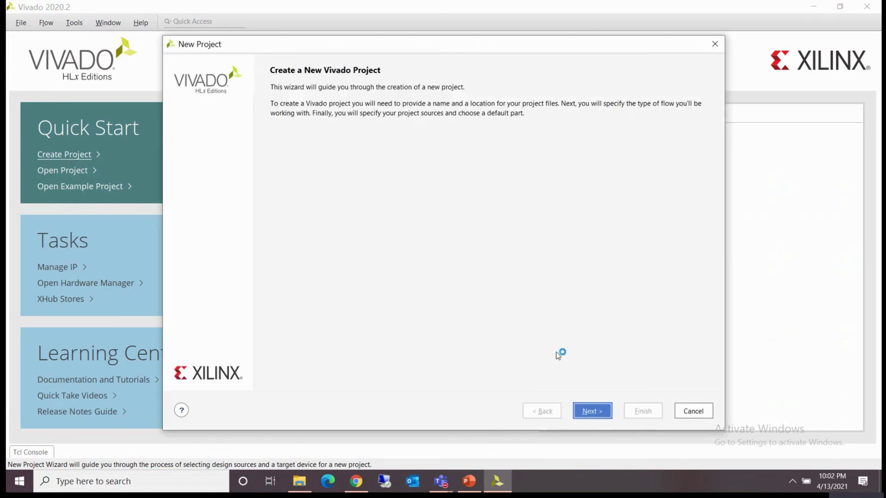
click(590, 411)
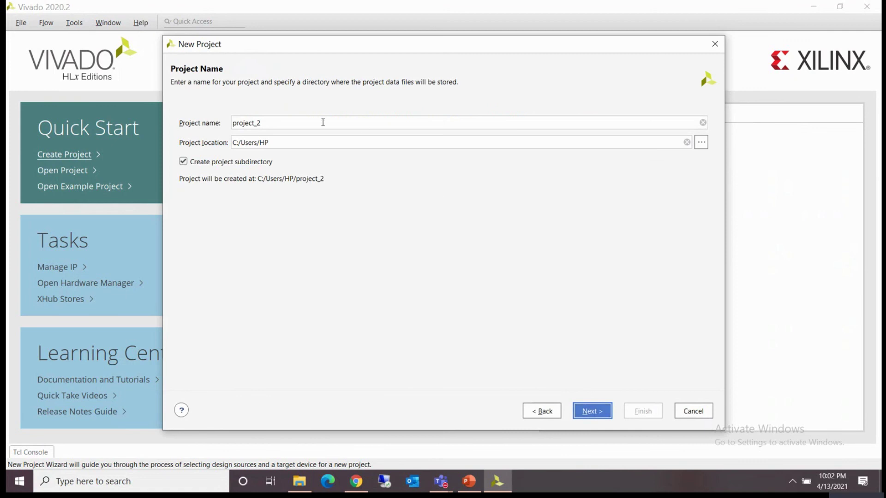
click(585, 411)
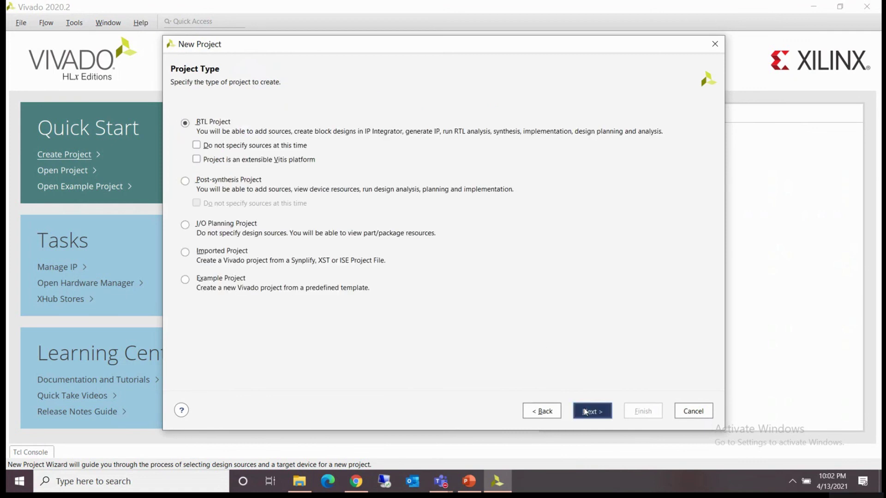
click(585, 411)
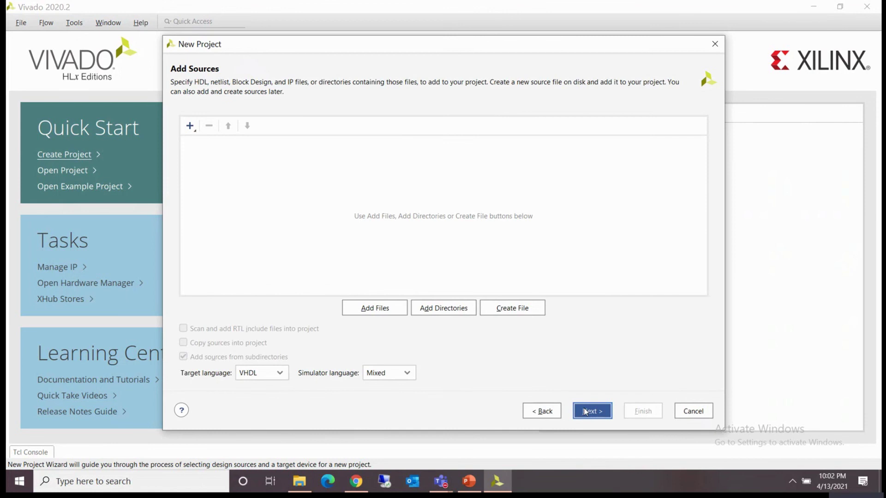
click(584, 411)
click(585, 411)
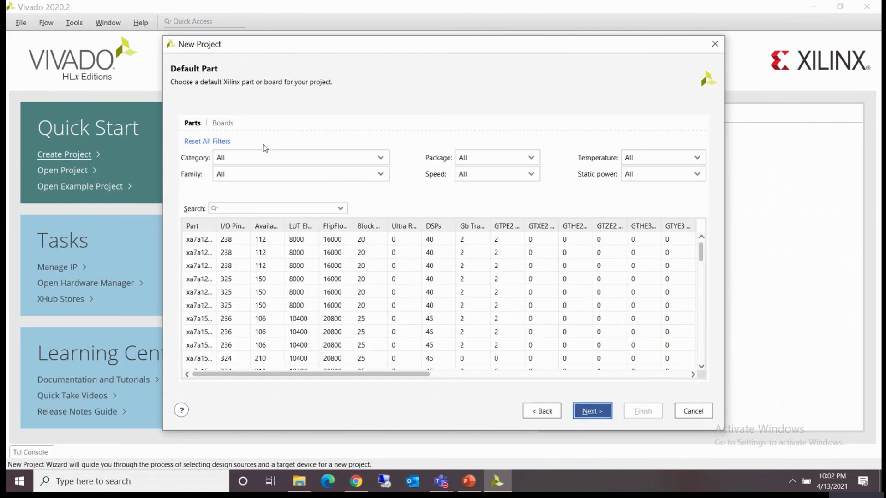
Show the boards available for the project and examine the list for the installed Digilent boards, such as Arty, Basys3, Cmod, Cora and Genesys
click(223, 123)
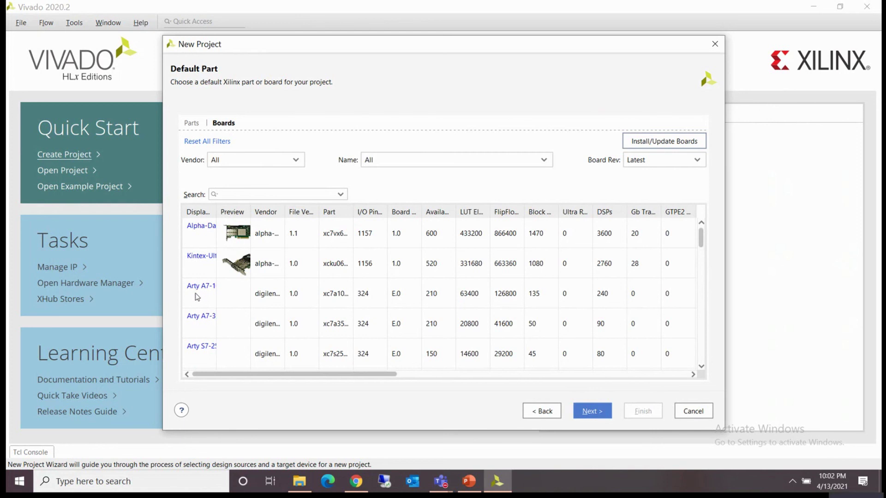
scroll(197, 297, down, 2)
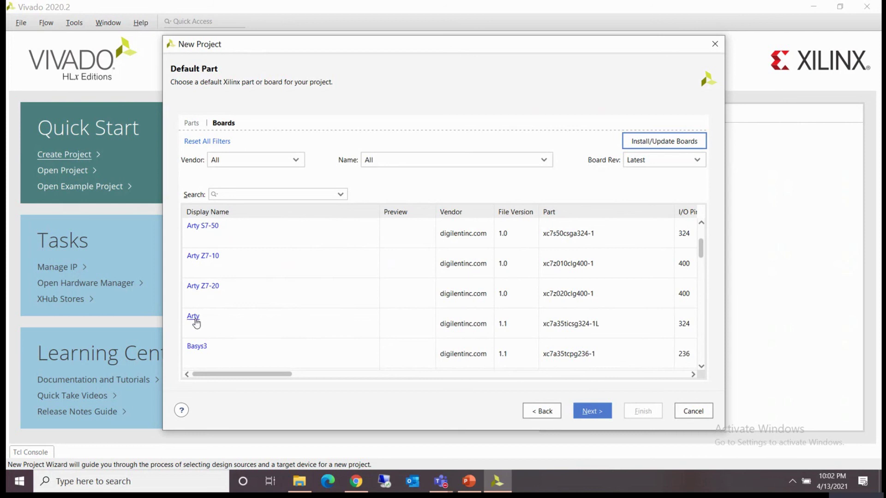
click(701, 366)
click(701, 366)
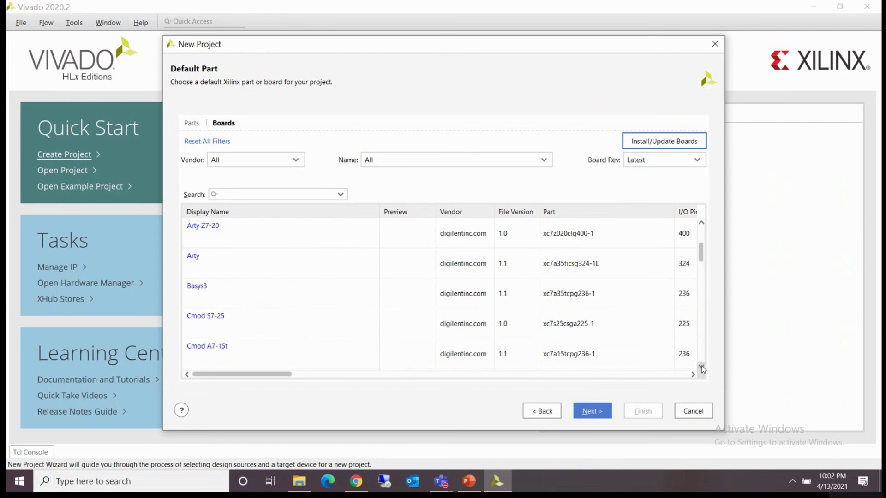
click(701, 367)
click(701, 367)
click(701, 367)
click(701, 367)
click(701, 368)
click(701, 367)
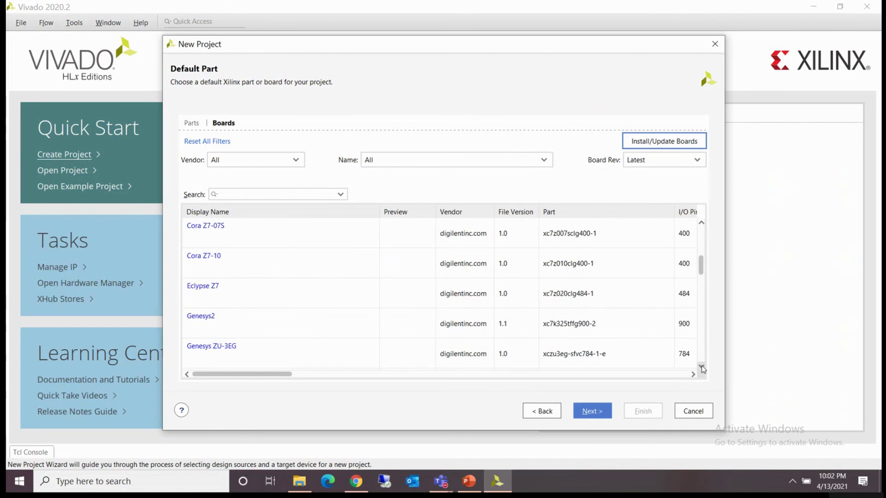